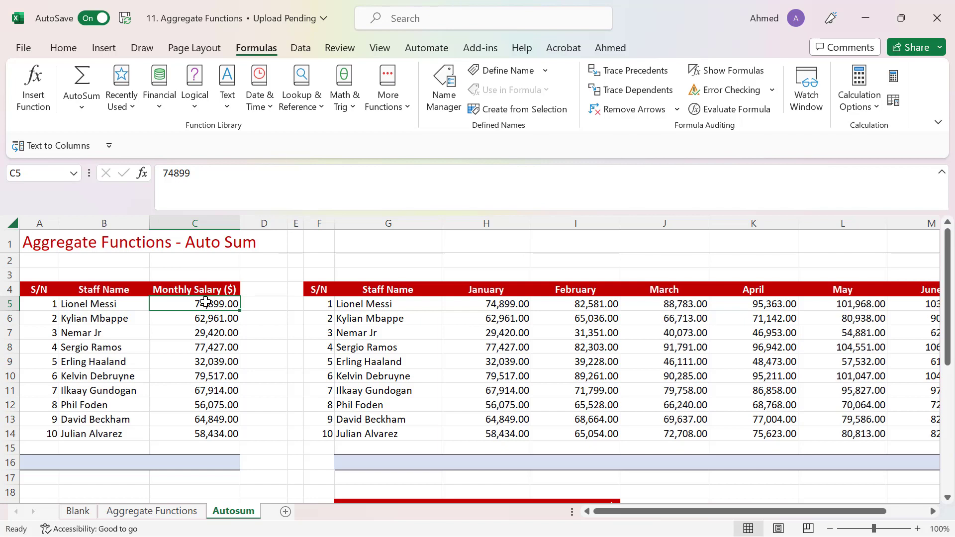
left_click(189, 462)
left_click_drag(201, 303, 208, 429)
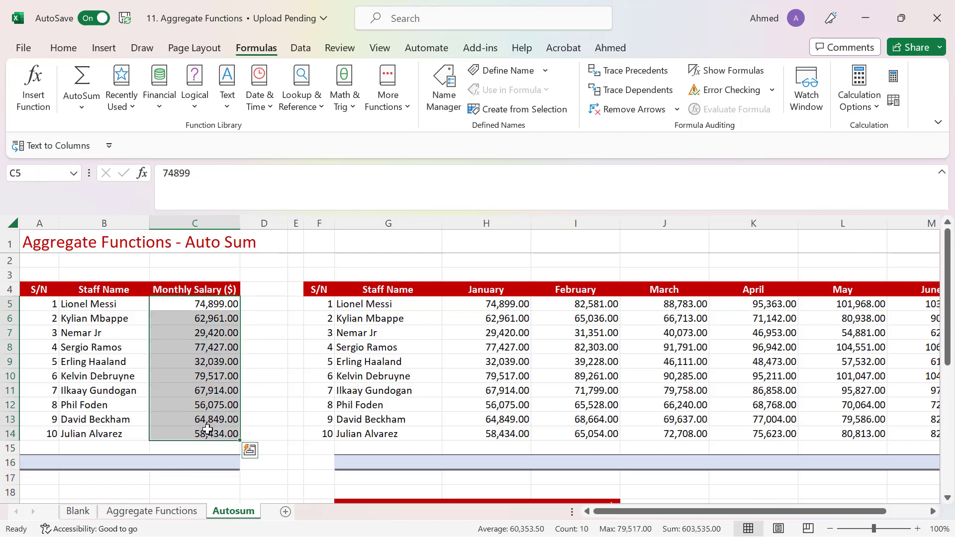
left_click(195, 462)
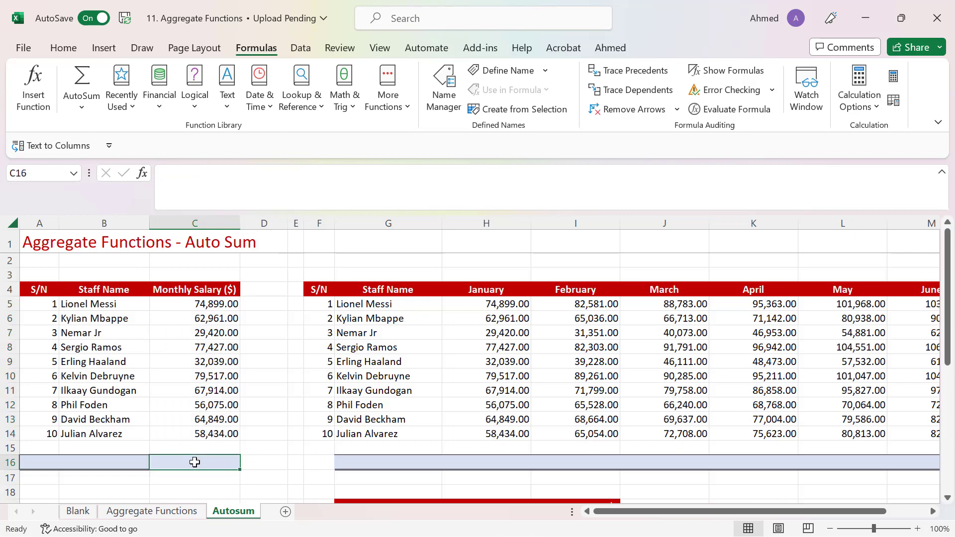
type("=")
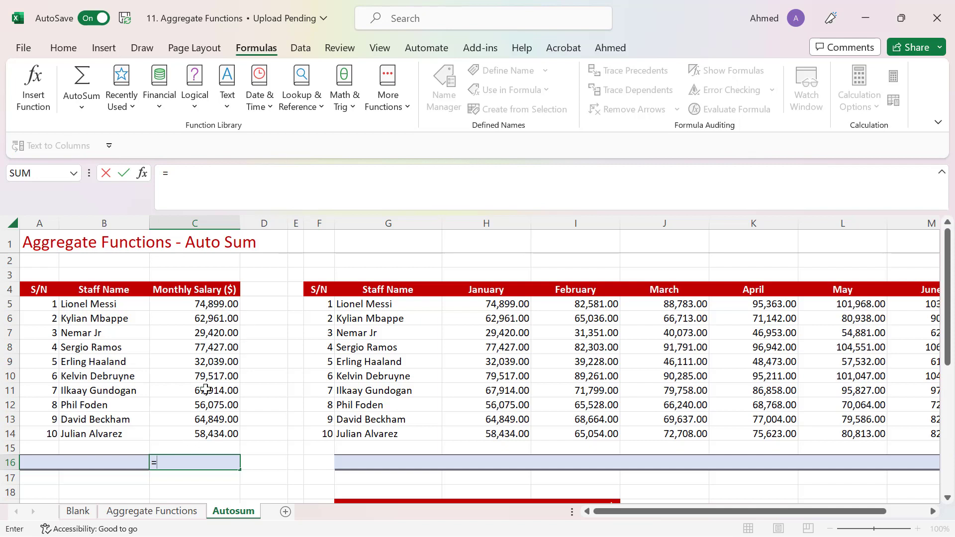
left_click(222, 305)
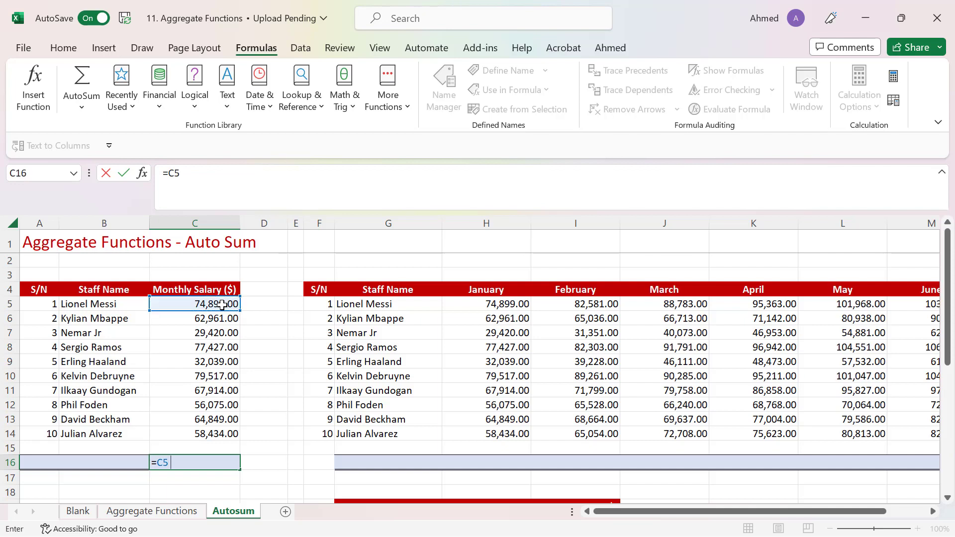
type("+")
left_click(221, 322)
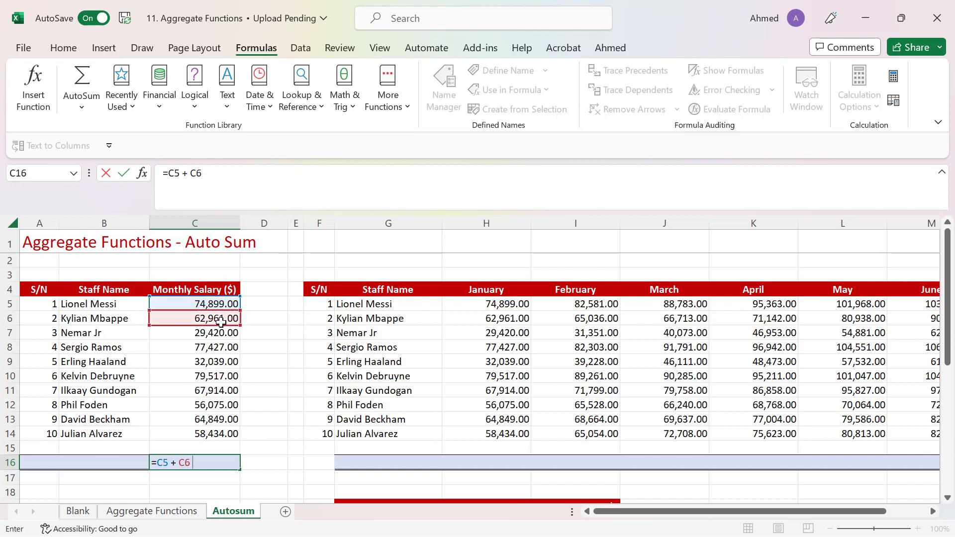
type("+")
left_click(217, 334)
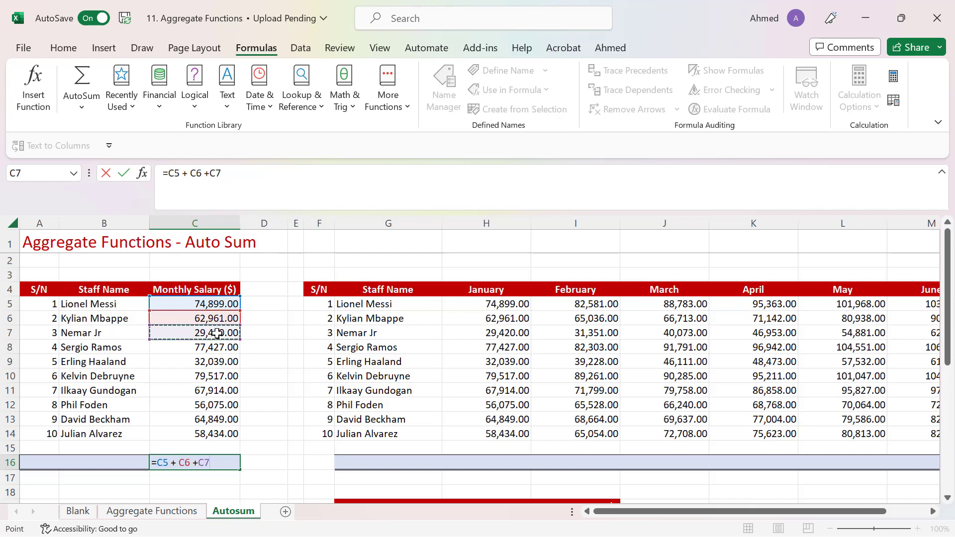
left_click(216, 348)
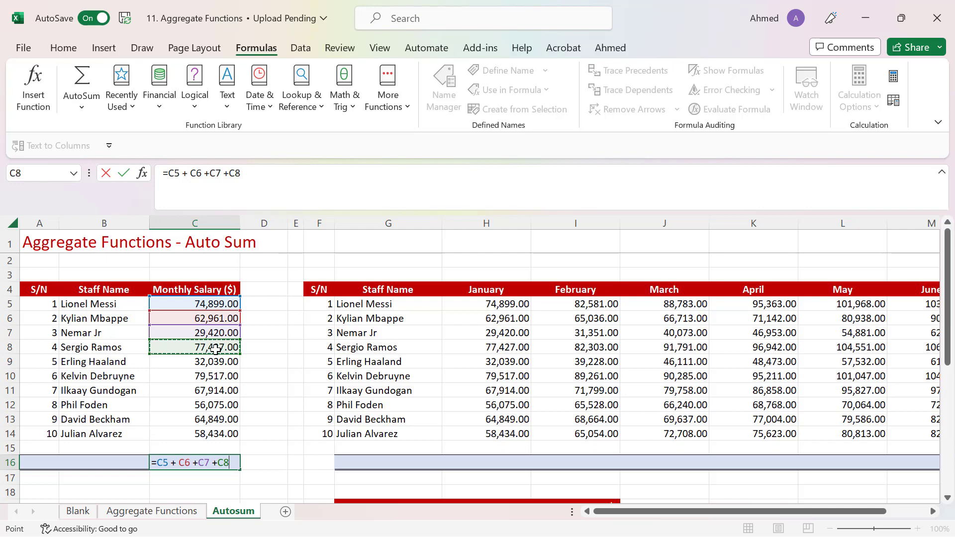
key("Escape")
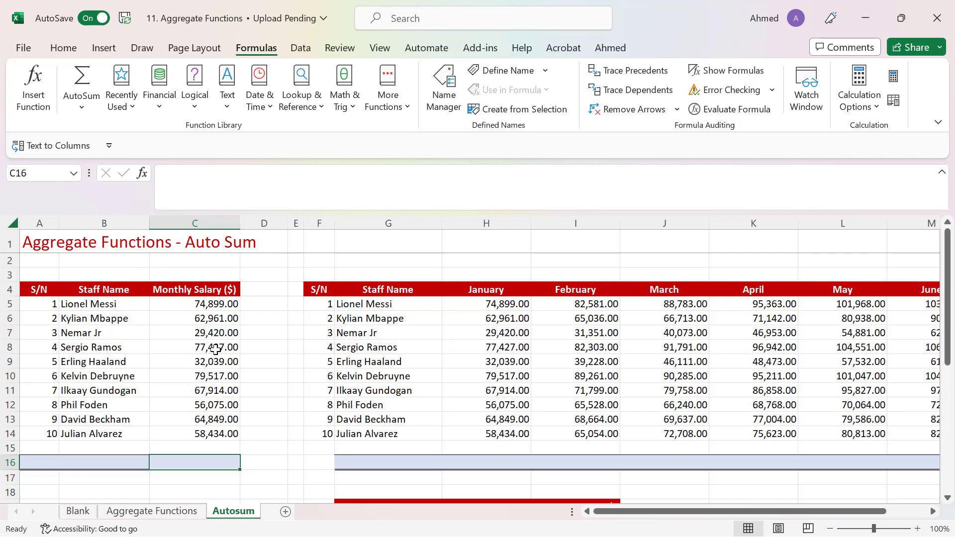
- Begin a formula in cell C16 below the monthly salaries with =sum(
type("=")
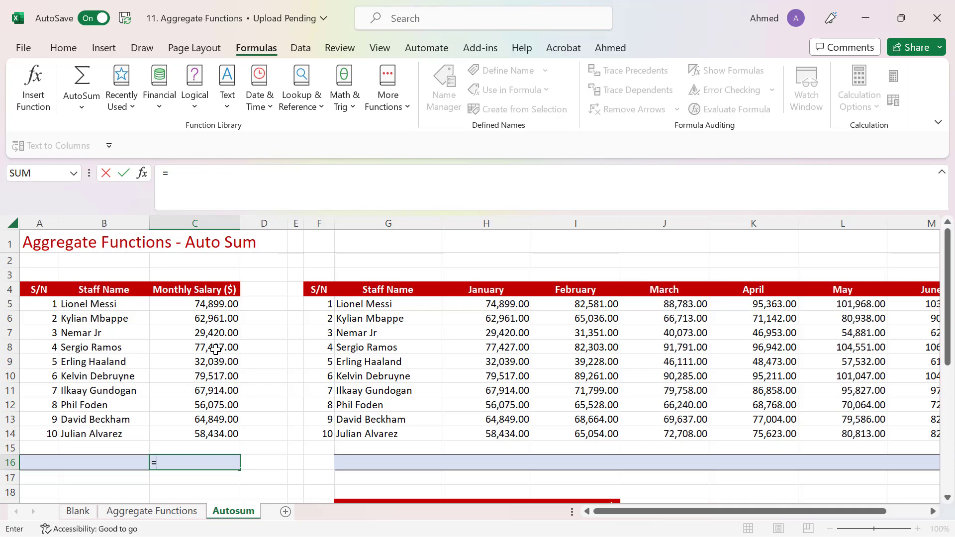
type("s")
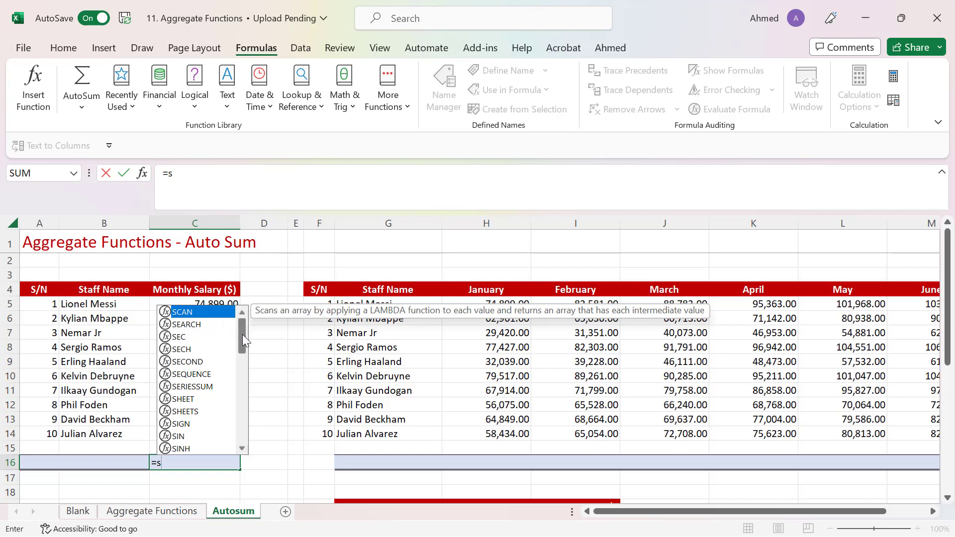
mouse_move(243, 334)
left_mouse_down()
mouse_move(242, 360)
mouse_move(240, 332)
left_mouse_up()
type("u")
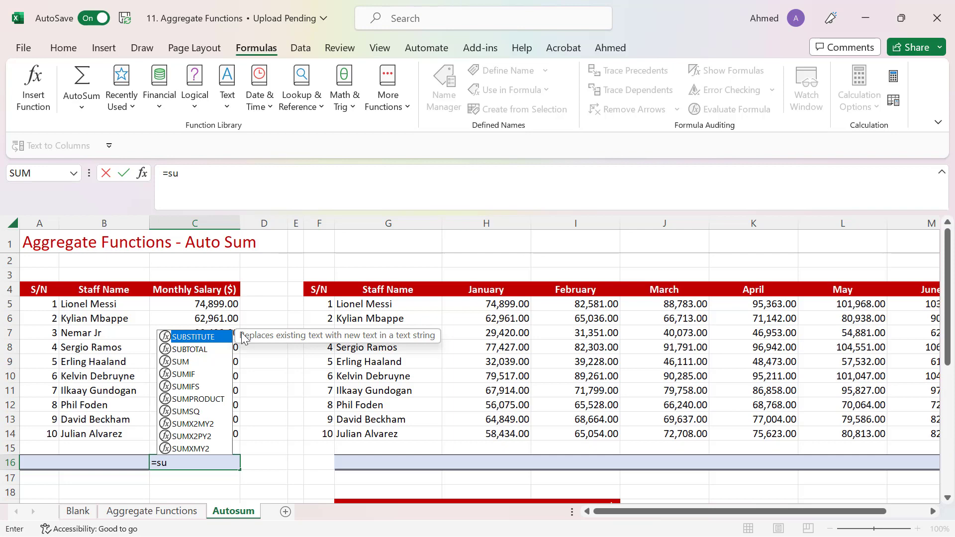
type("m")
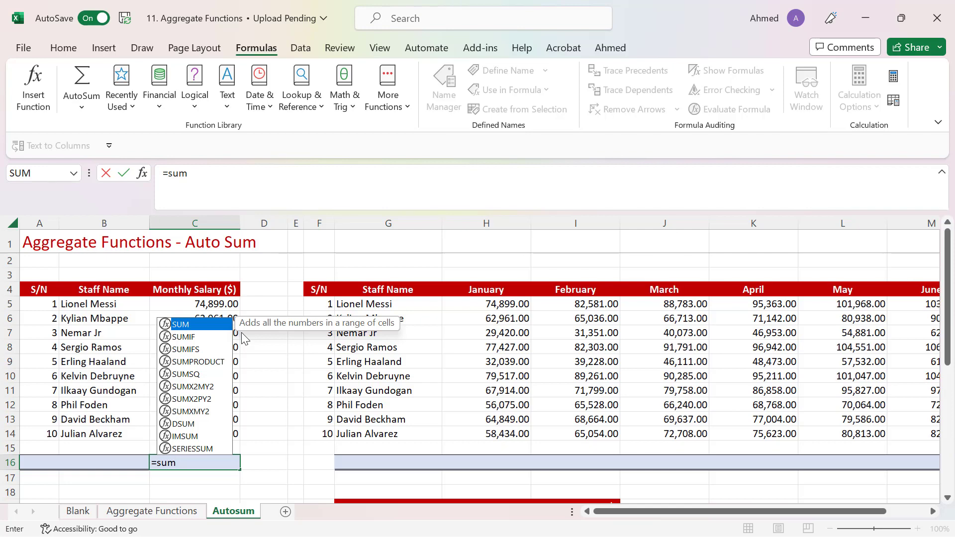
type("(")
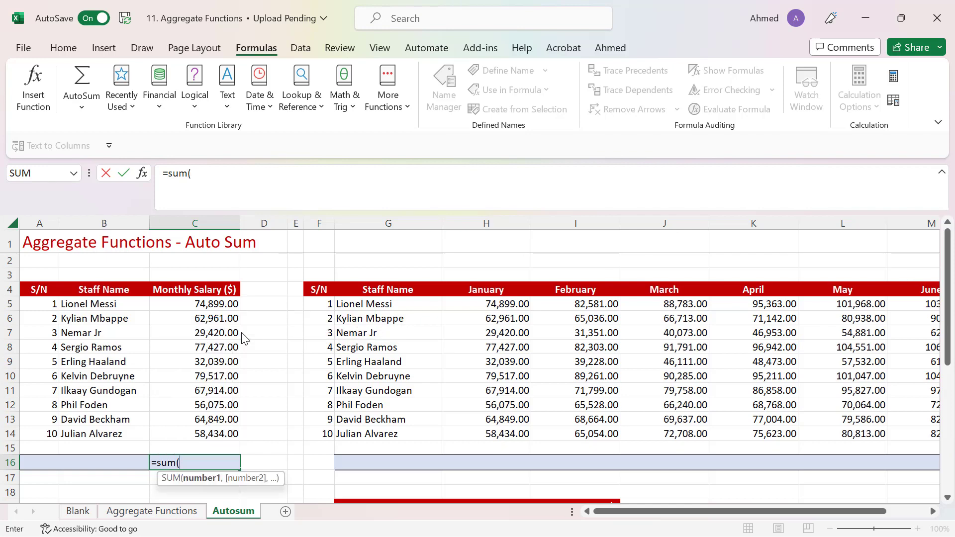
- Shorten the formula in C16 to =su and complete it with the suggested SUM function
key("BackSpace")
key("BackSpace")
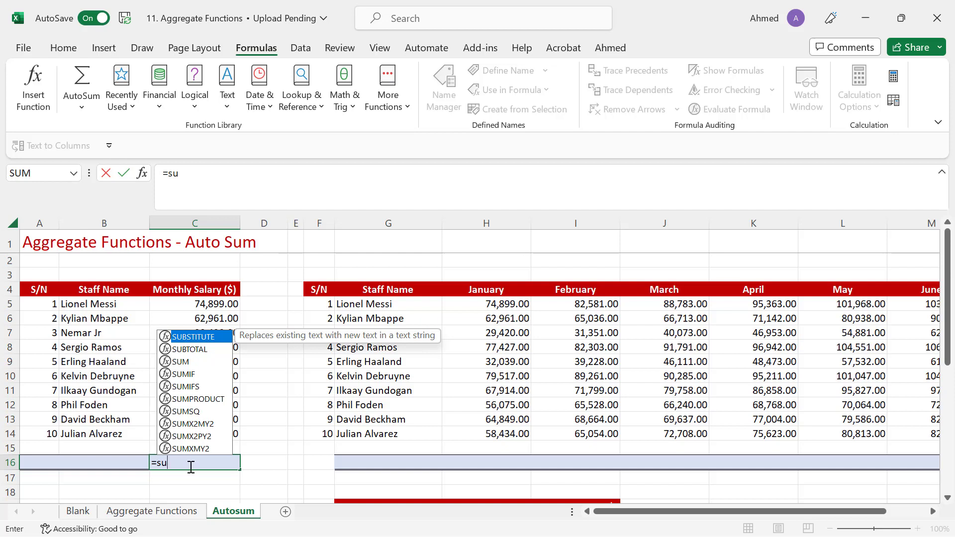
left_click(192, 364)
key("Down")
key("Down")
key("Down")
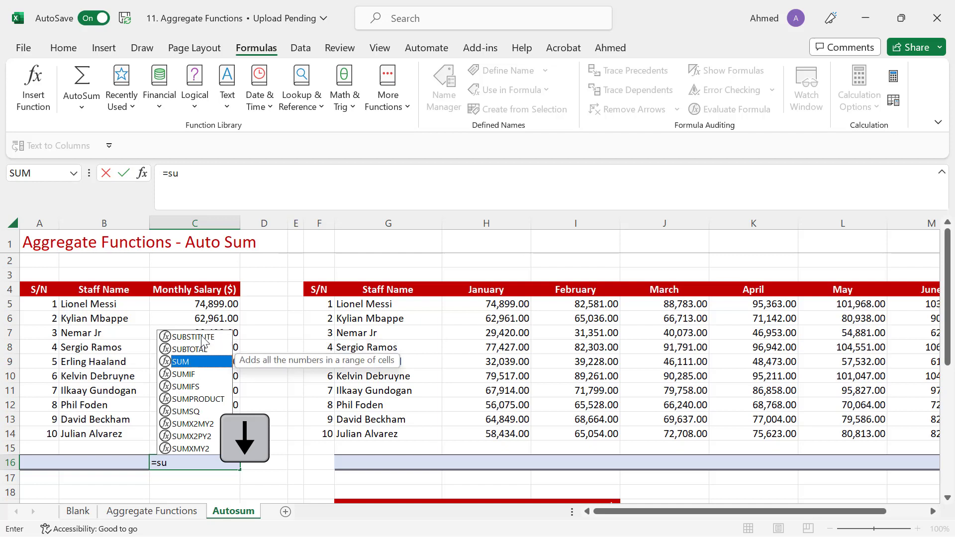
key("Down")
key("Down")
key("Up")
key("Up")
key("Up")
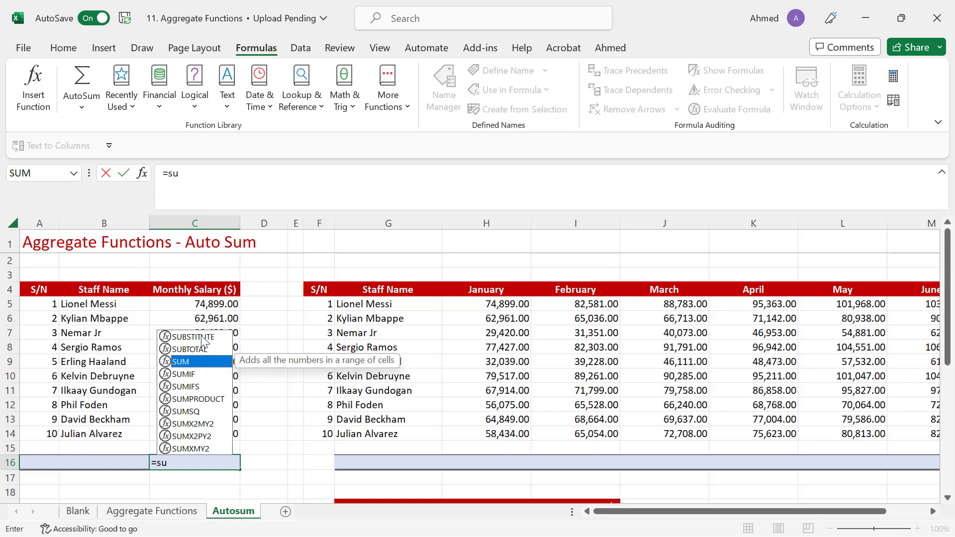
key("Tab")
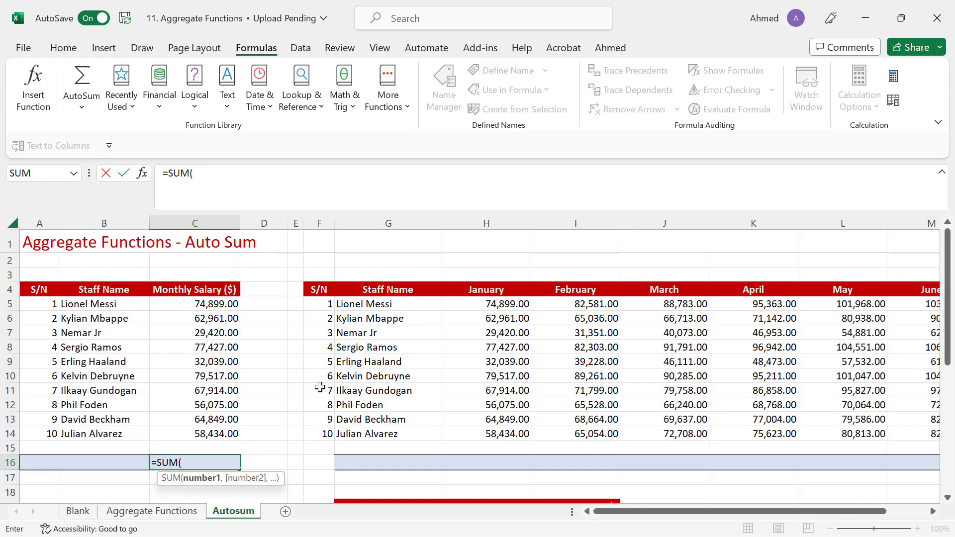
- Add the salary cells C5, C6 and C7 as separate comma-separated arguments of the SUM function in C16
left_click(206, 304)
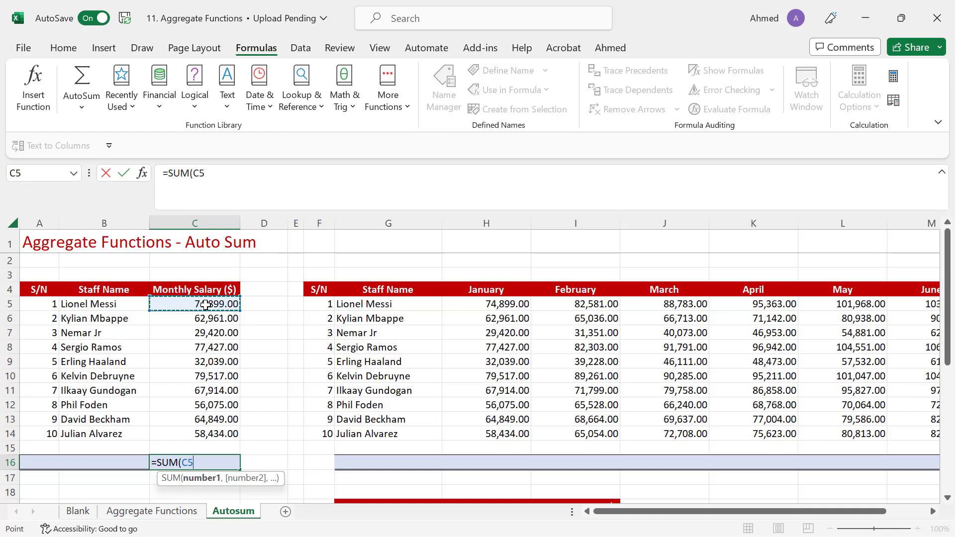
type(",")
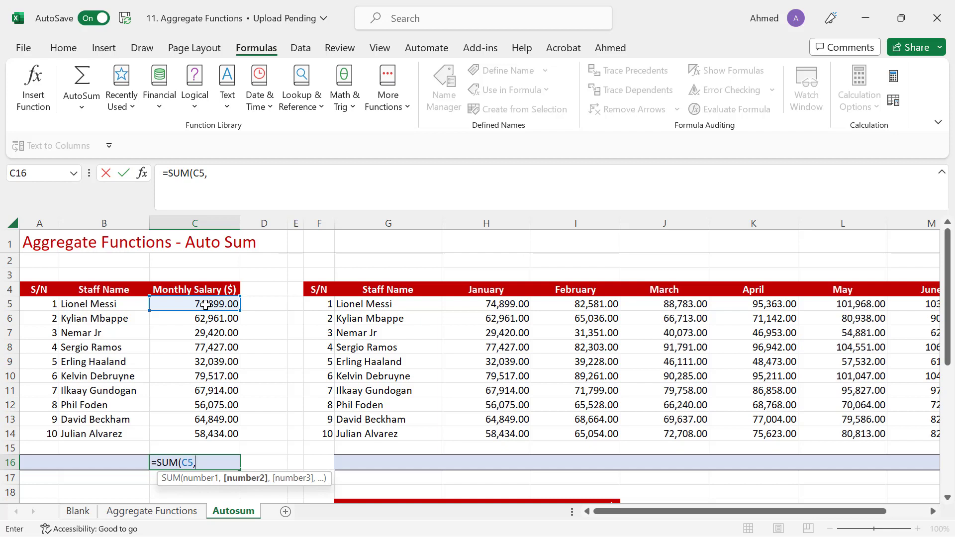
left_click(199, 319)
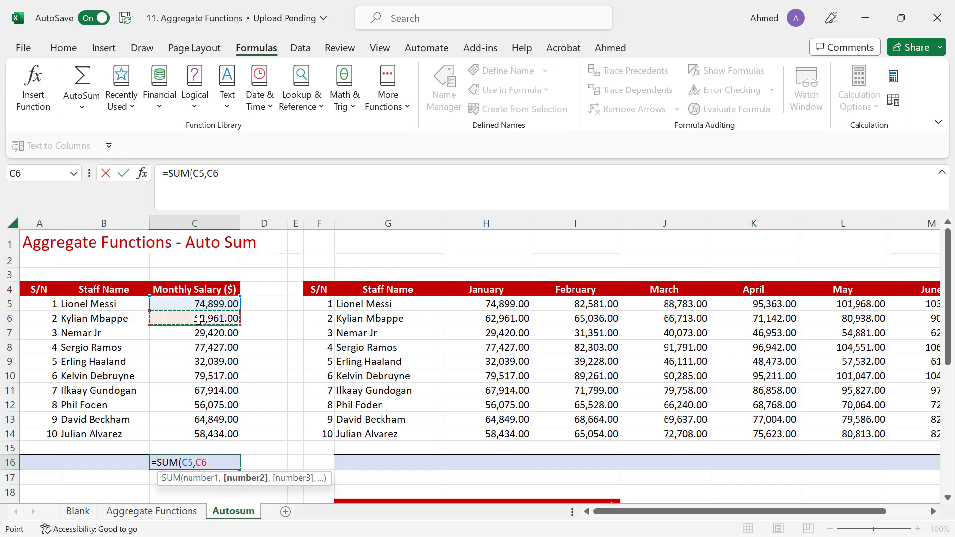
type(",")
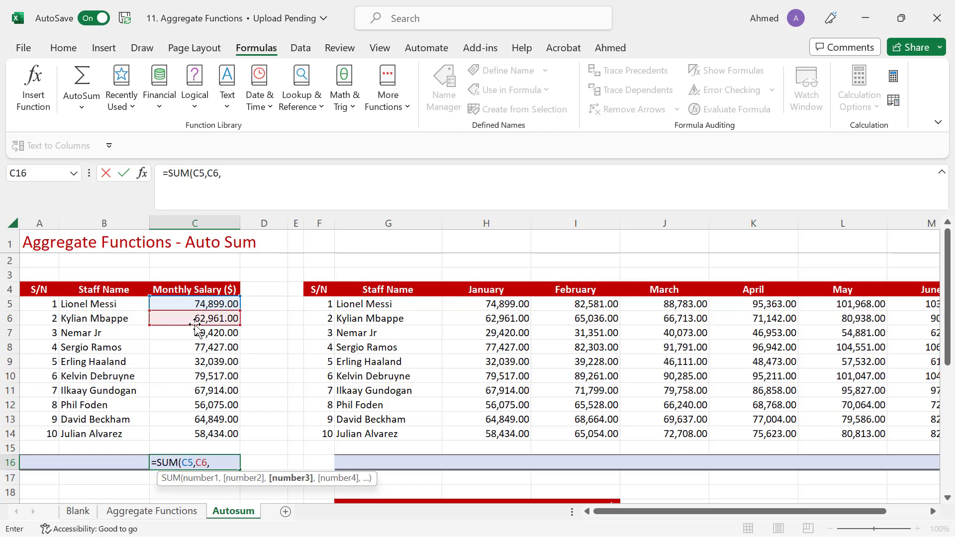
left_click(200, 333)
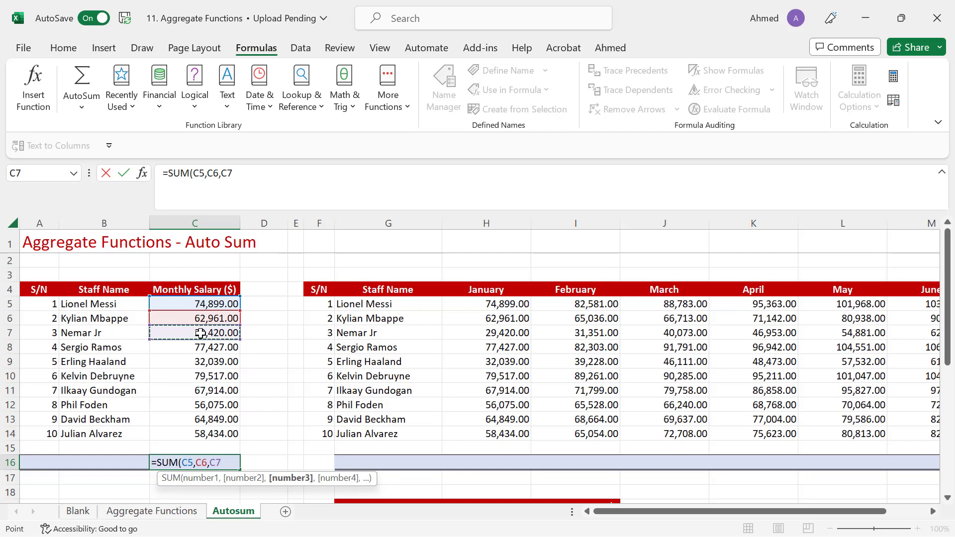